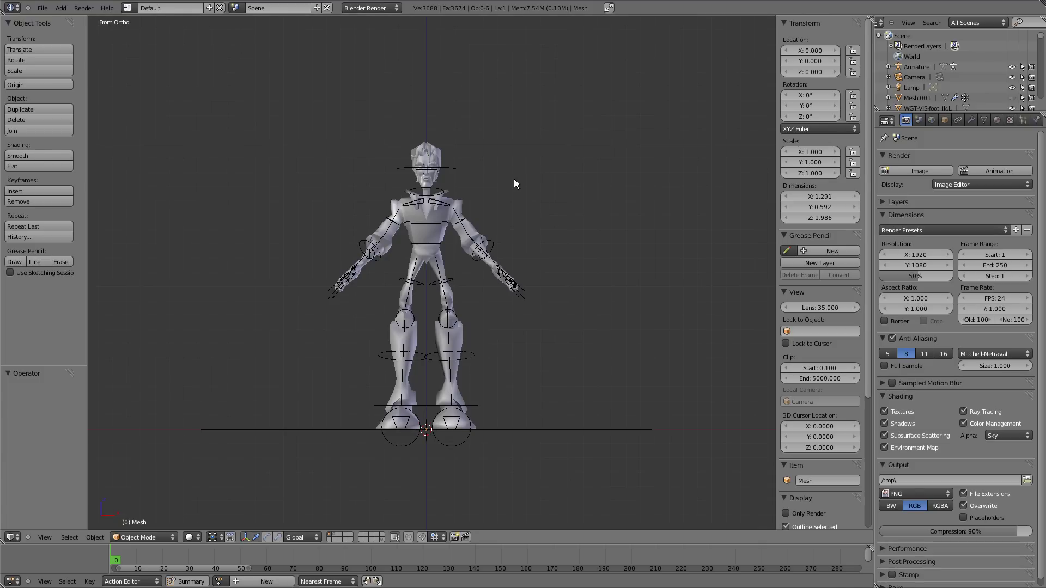
Step: Select the character's armature via its head bone and zoom in to inspect the rig
right_click(444, 165)
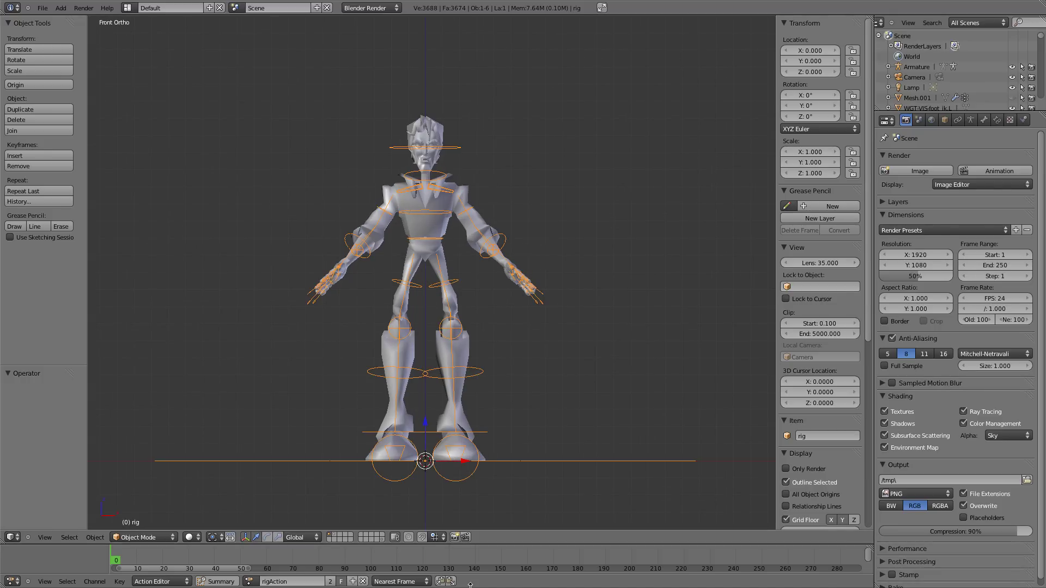
scroll(380, 308, up, 2)
shift+middle_drag(419, 344, 391, 330)
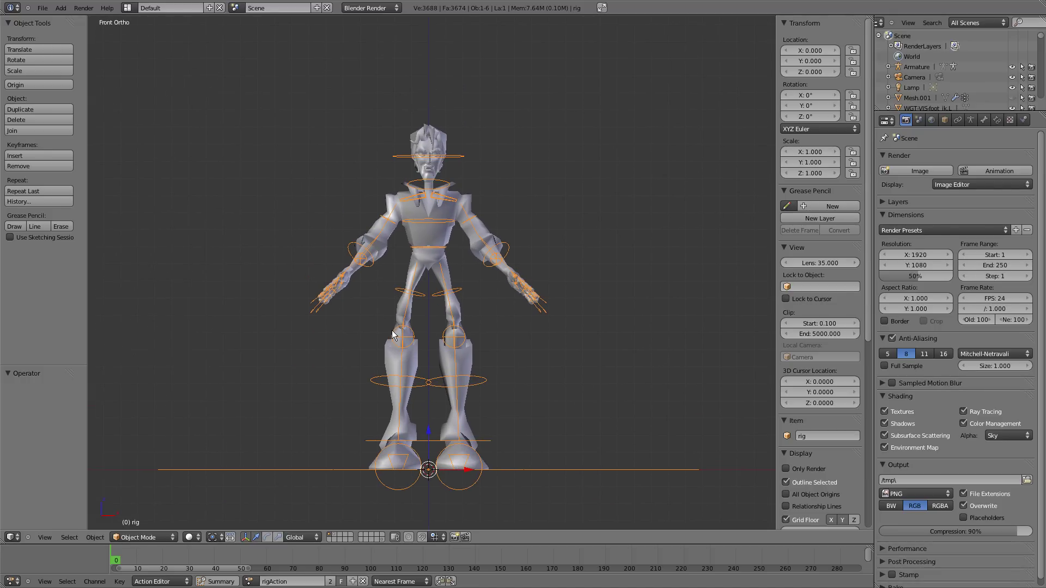
scroll(476, 171, up, 1)
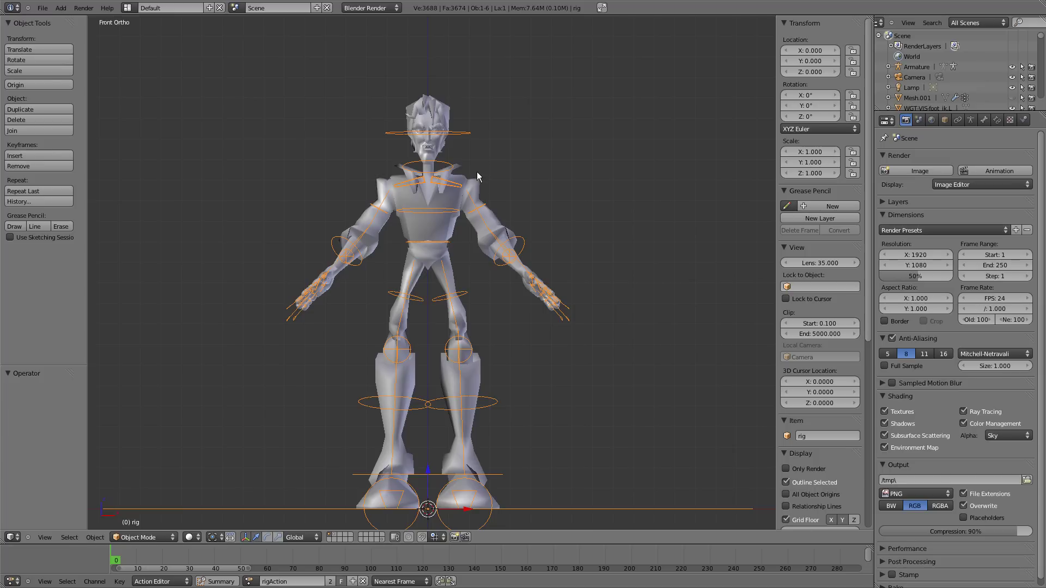
scroll(484, 188, down, 2)
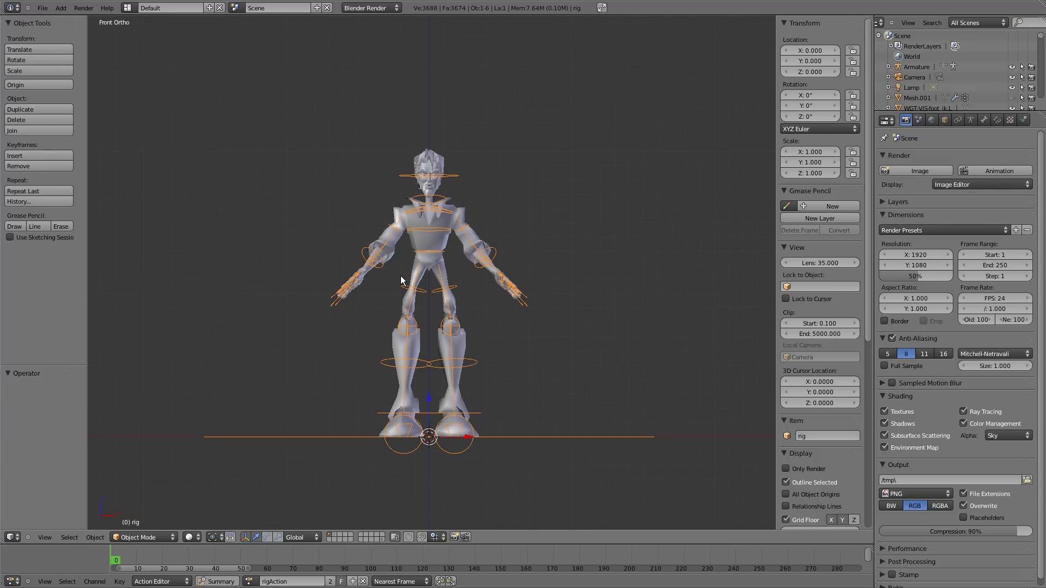
scroll(482, 208, up, 1)
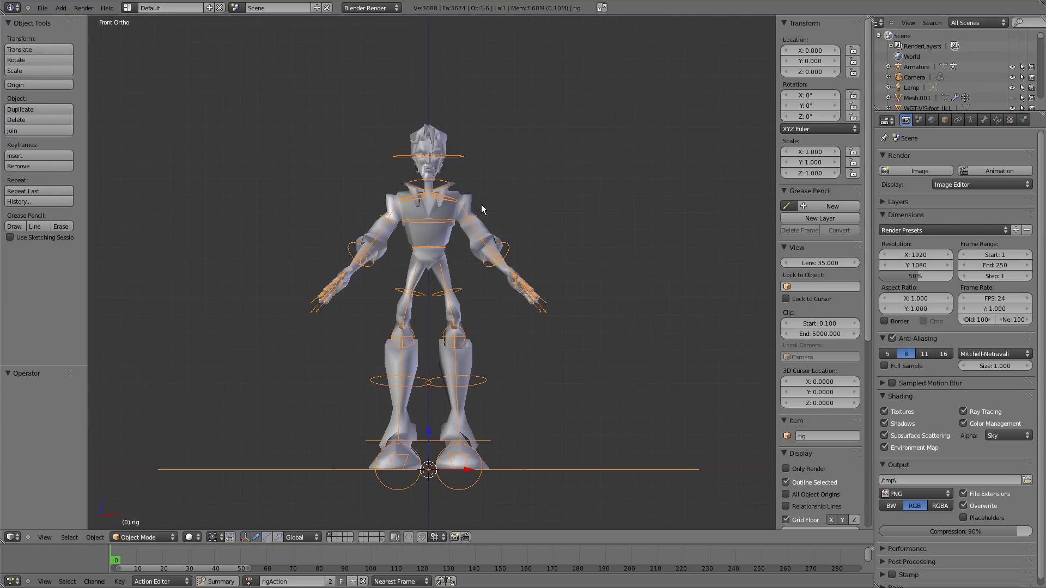
Step: Add the body mesh and the head mesh to the armature selection
right_click(468, 198)
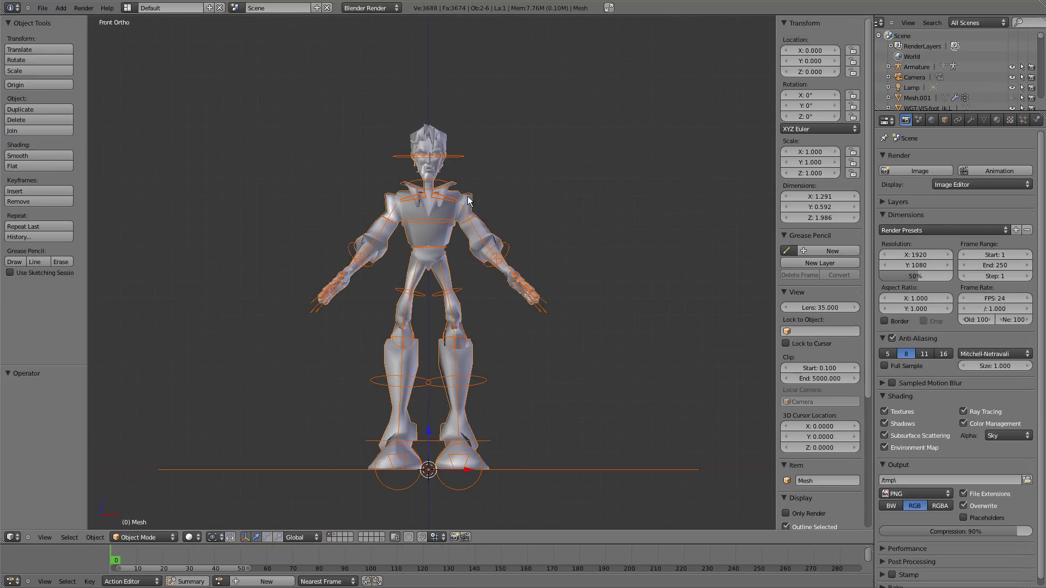
shift+right_click(447, 133)
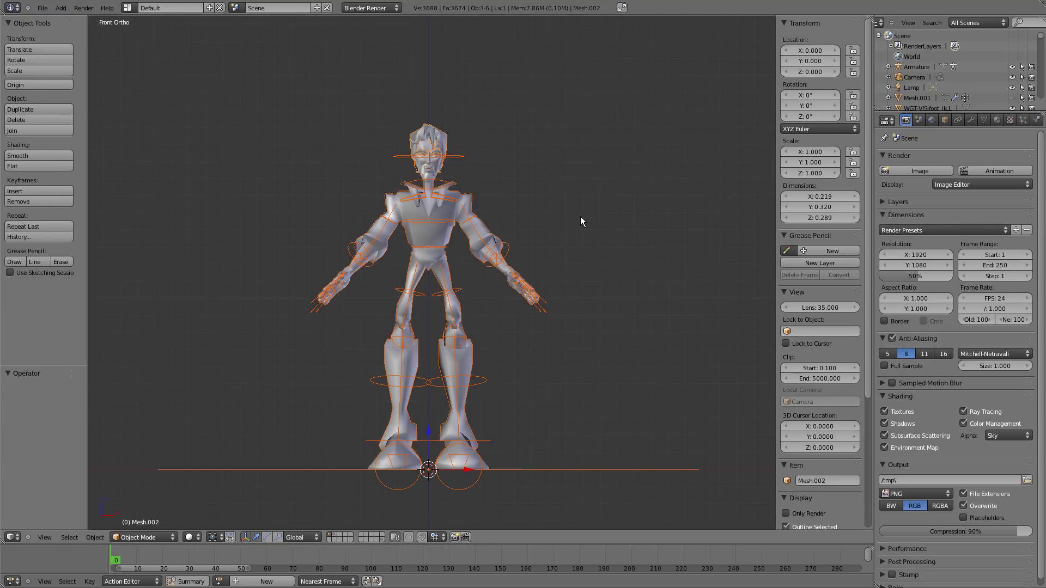
key(g)
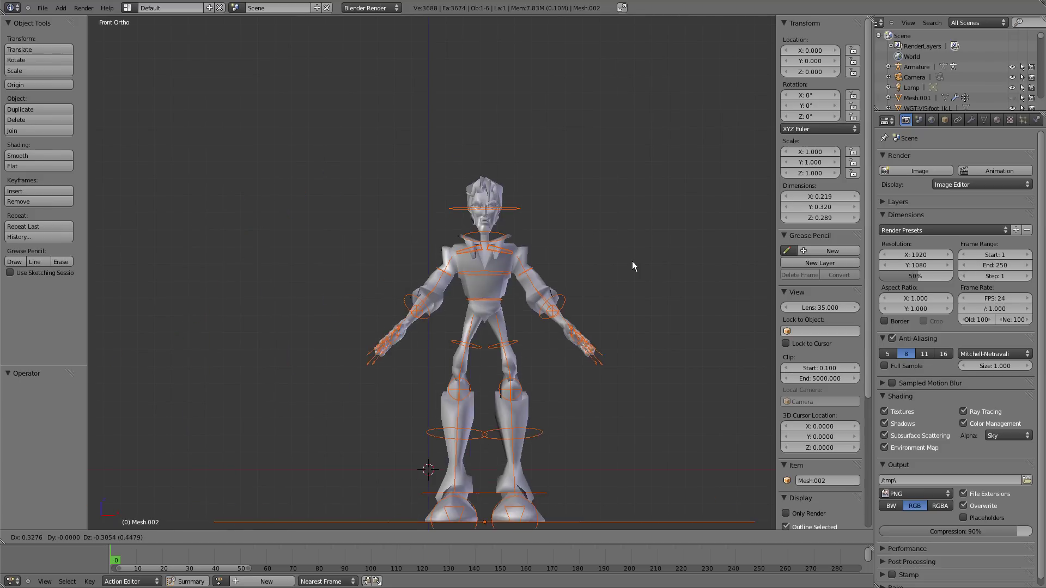
key(Escape)
scroll(465, 274, down, 1)
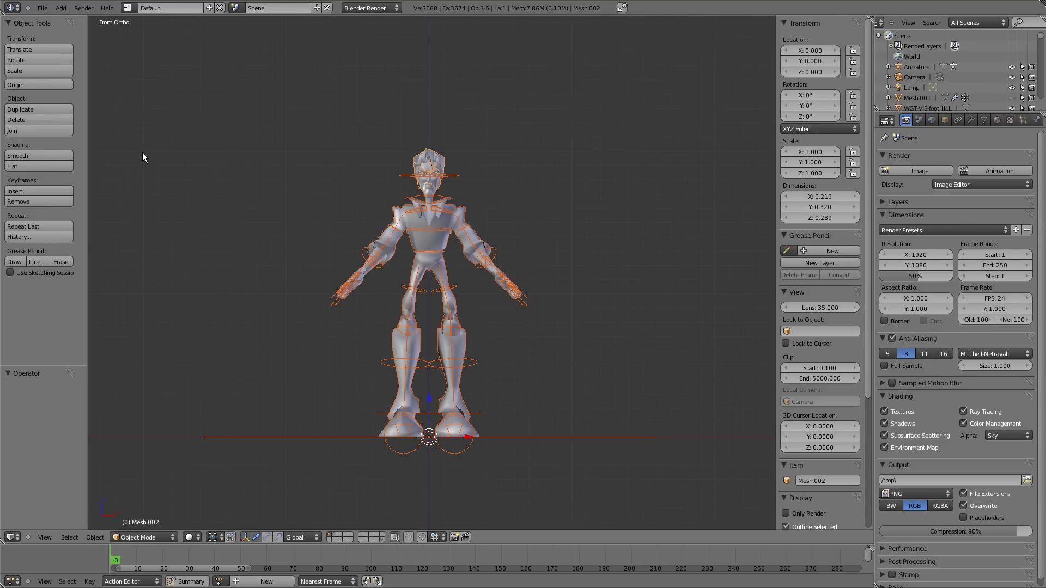
Step: Group the selected rig and meshes and name the group HansoloRig
key(ctrl+g)
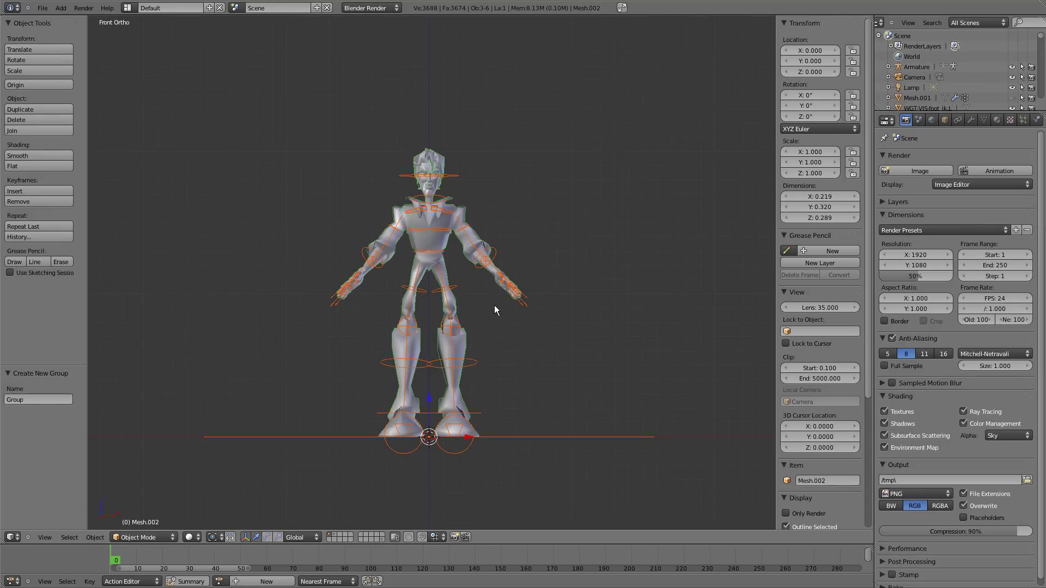
click(49, 402)
text(HansoloRig)
key(Return)
Step: Save the character file and open scene.blend from the recent files
click(44, 8)
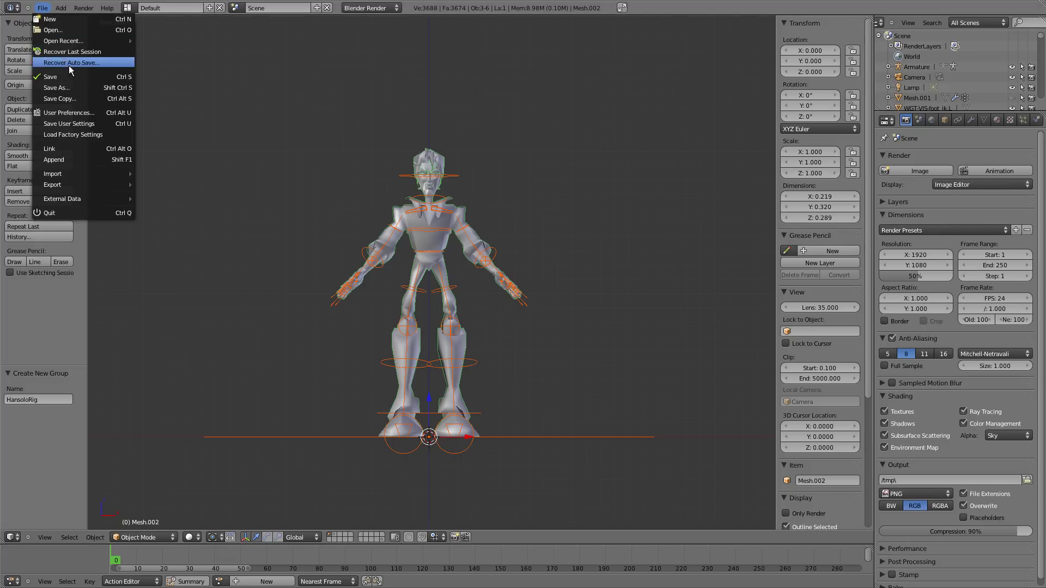
click(88, 76)
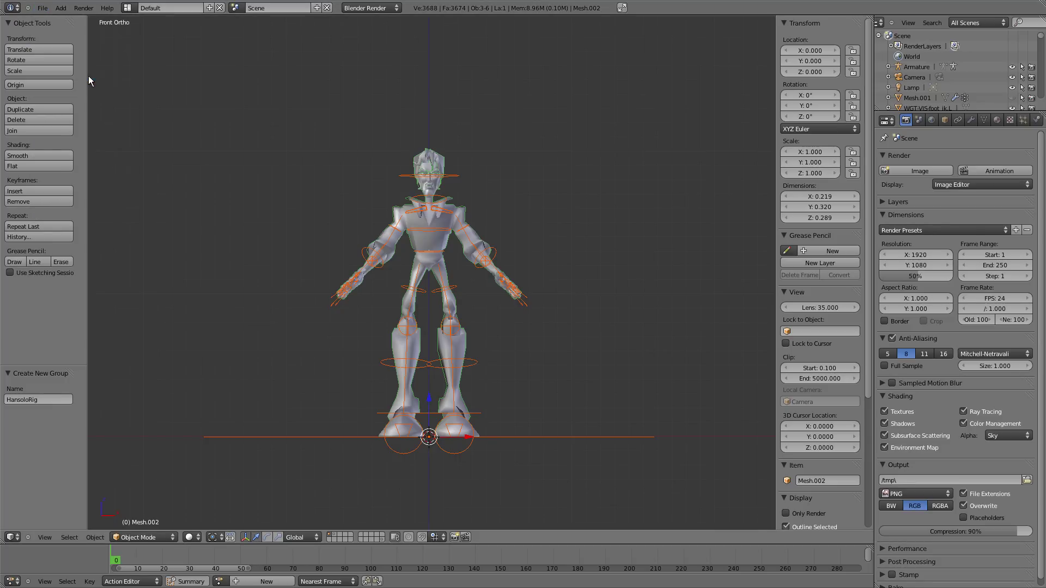
click(43, 8)
mouse_move(49, 41)
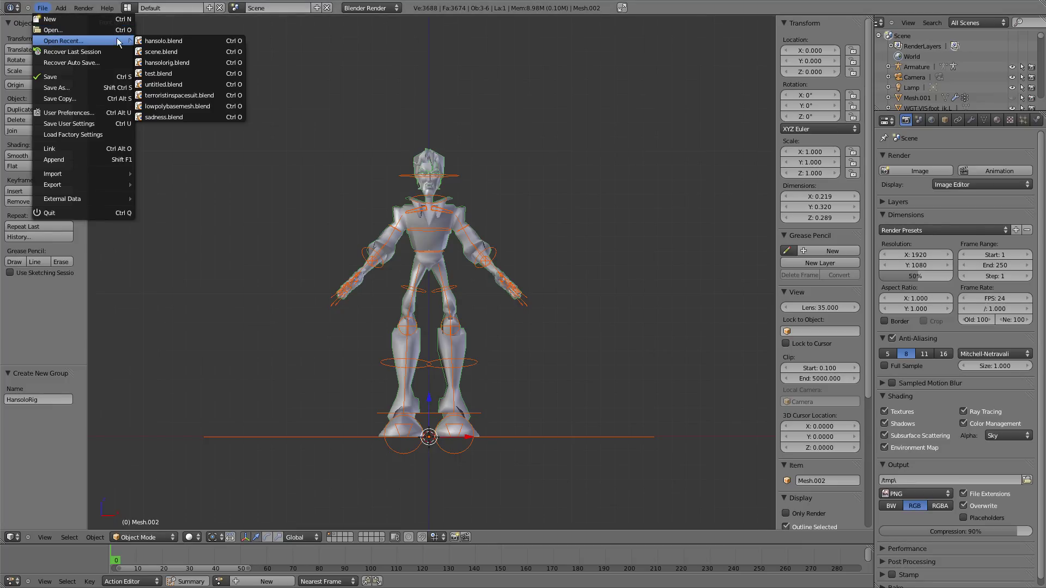
click(176, 51)
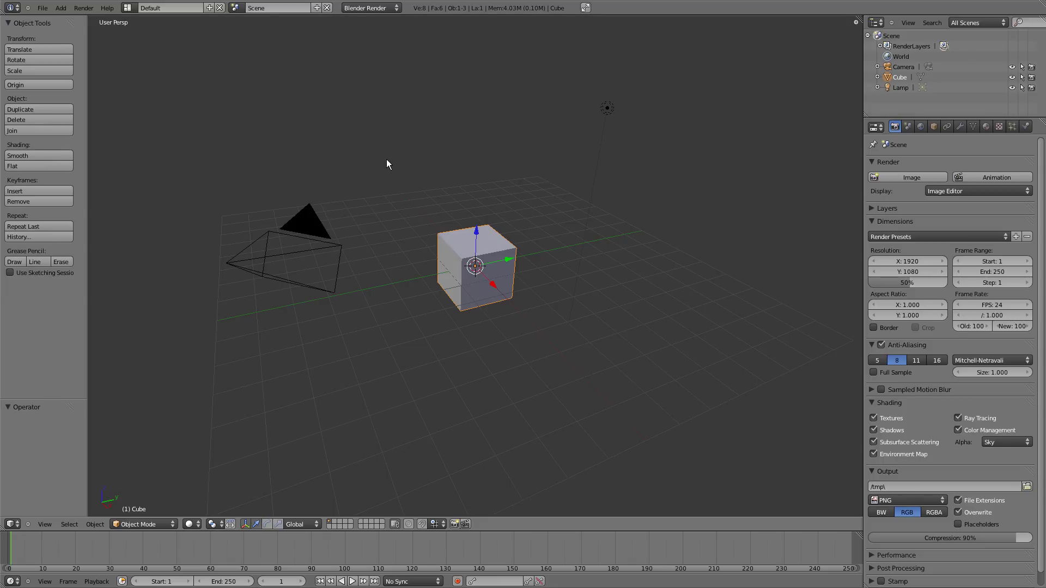
Step: Delete the default cube so only the camera and lamp remain
key(x)
click(481, 207)
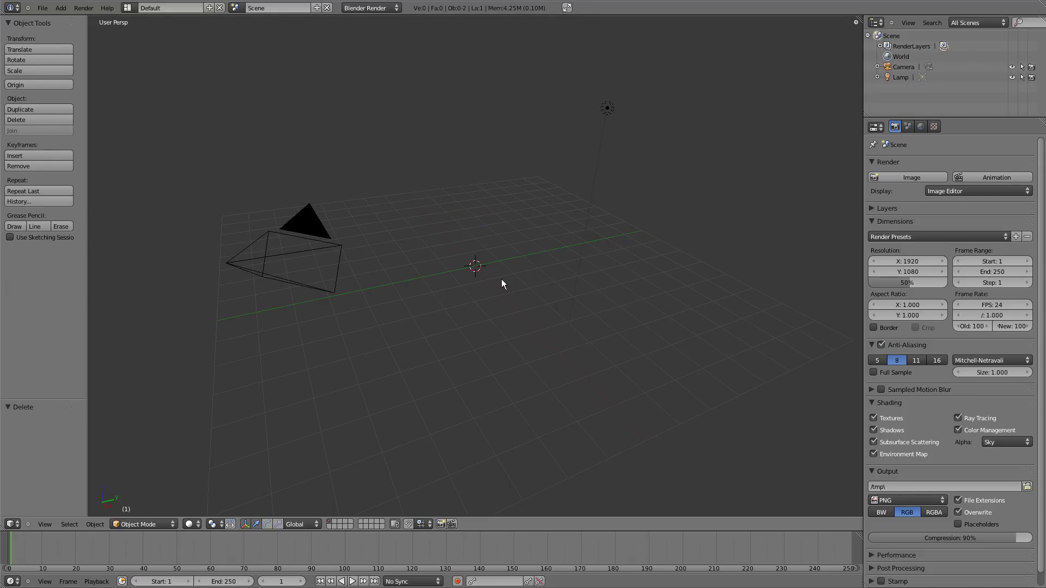
click(46, 9)
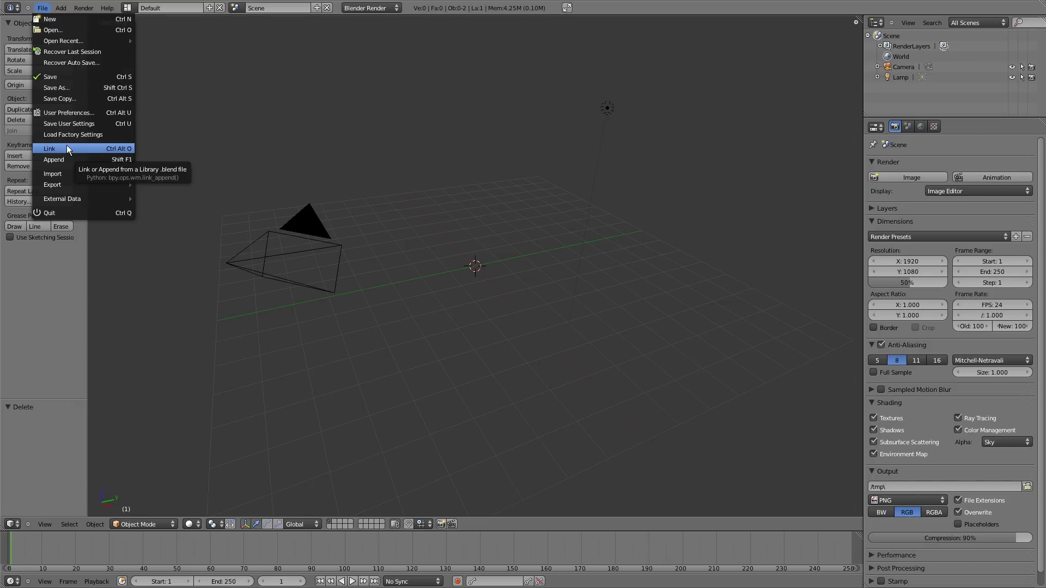
click(42, 8)
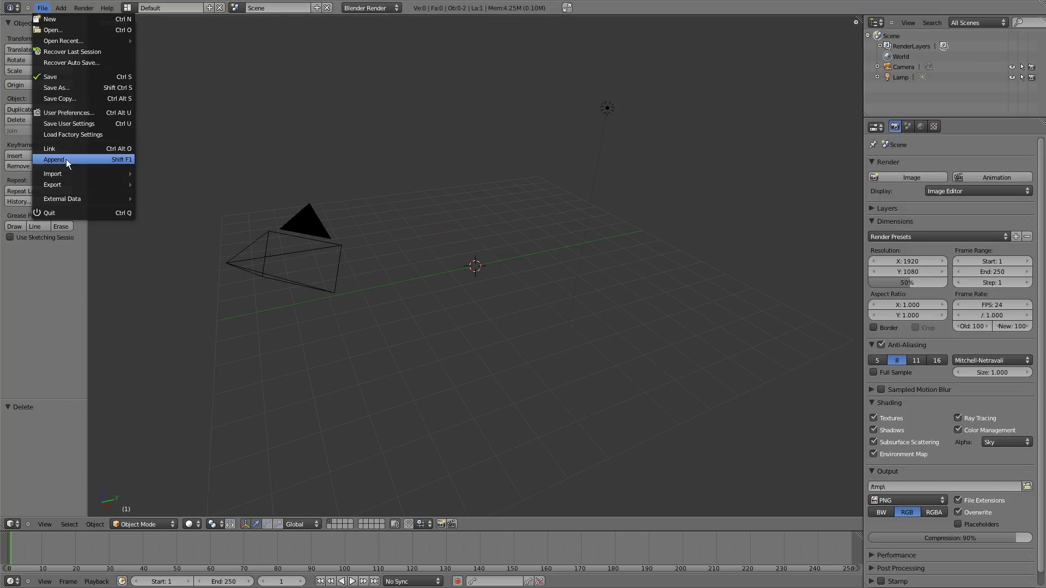
Step: Link the HansoloRig group from Desktop\hansolo\hansolo.blend\Group into the scene
click(106, 149)
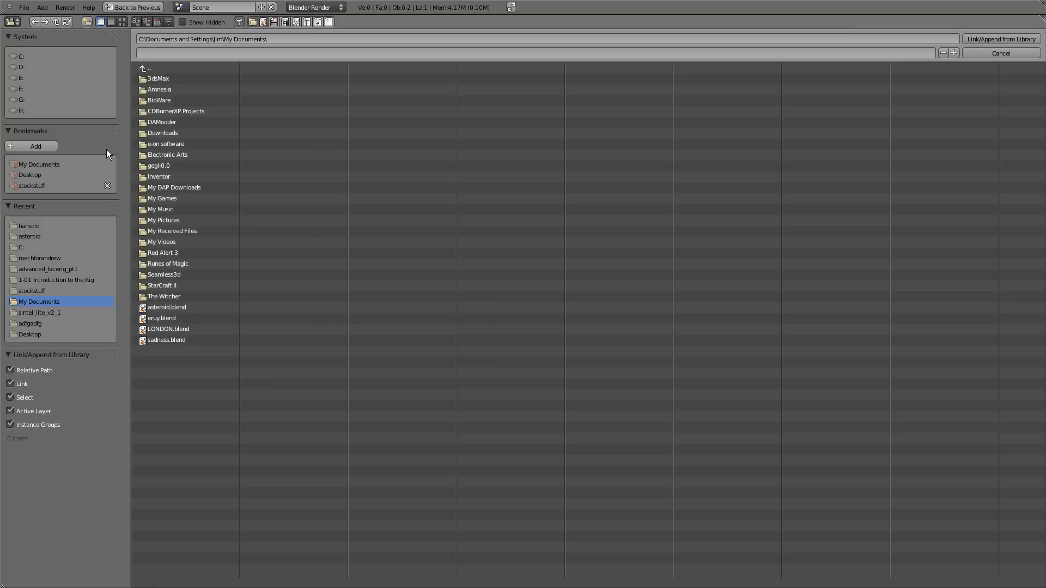
click(58, 227)
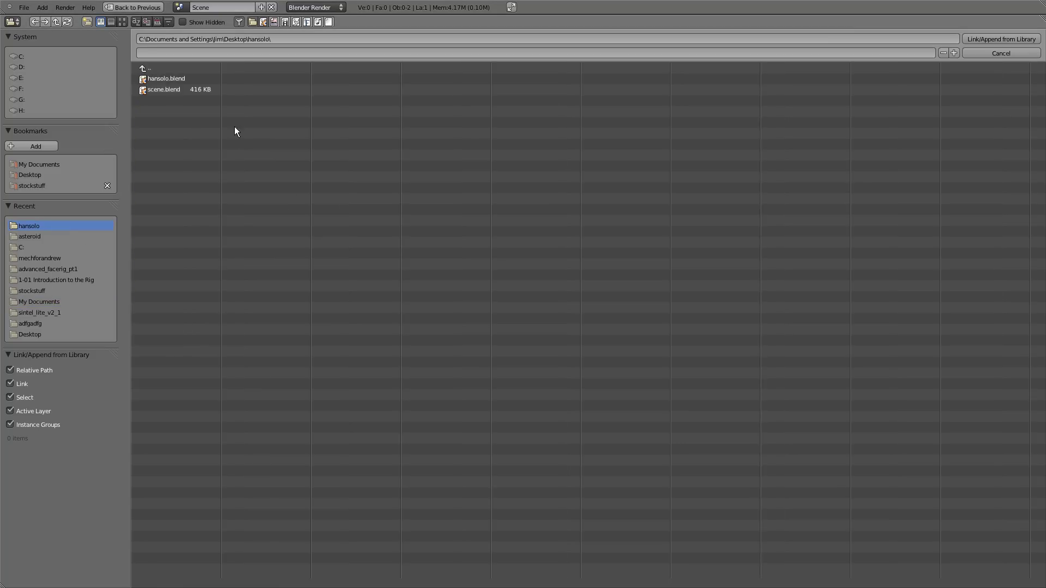
click(168, 77)
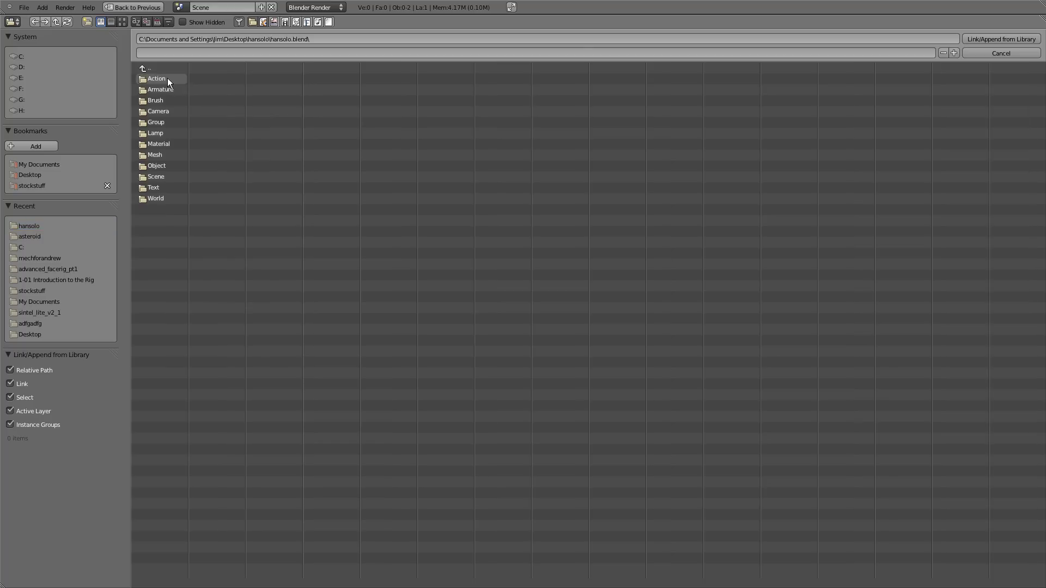
click(158, 123)
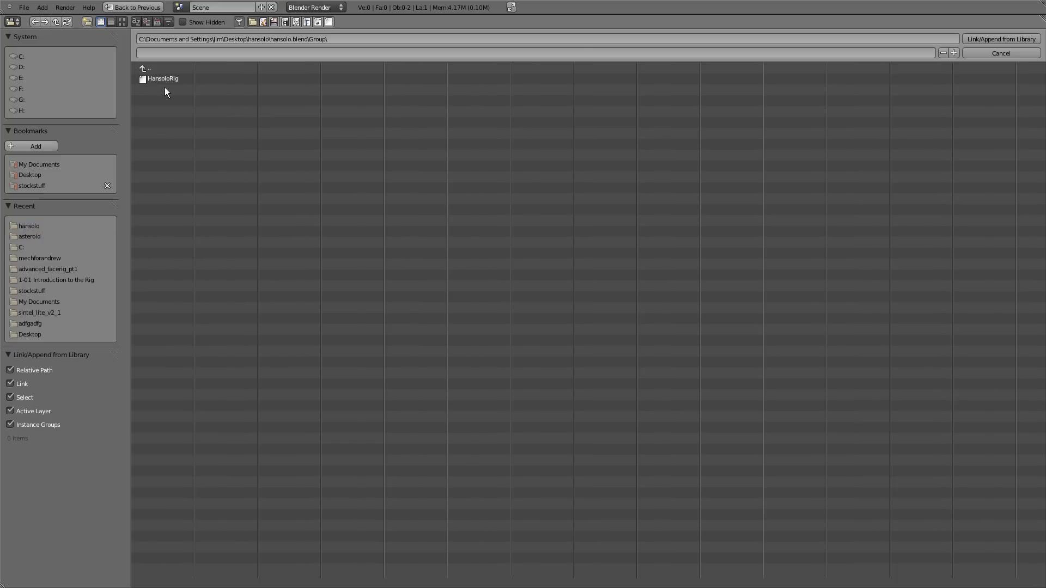
click(976, 37)
Step: Create a HansoloRig_proxy of the linked character's rig armature with Make Proxy
scroll(505, 249, up, 8)
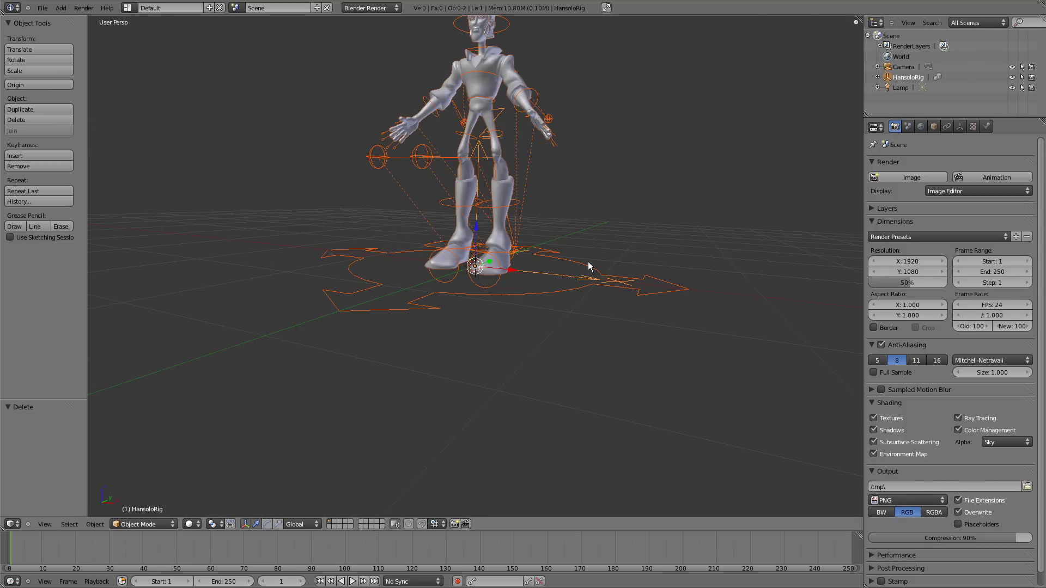
middle_drag(498, 122, 453, 217)
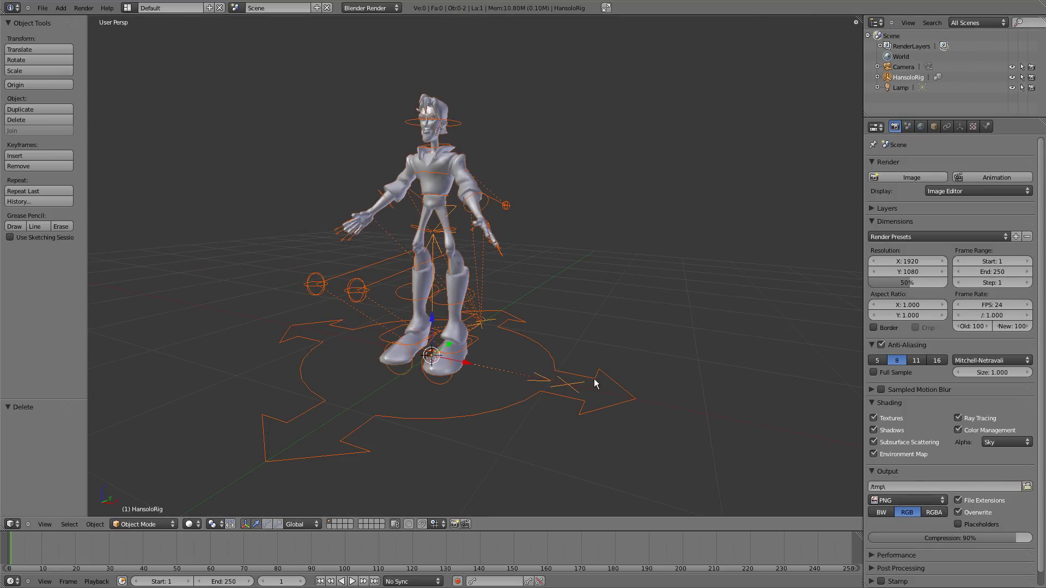
scroll(537, 239, up, 2)
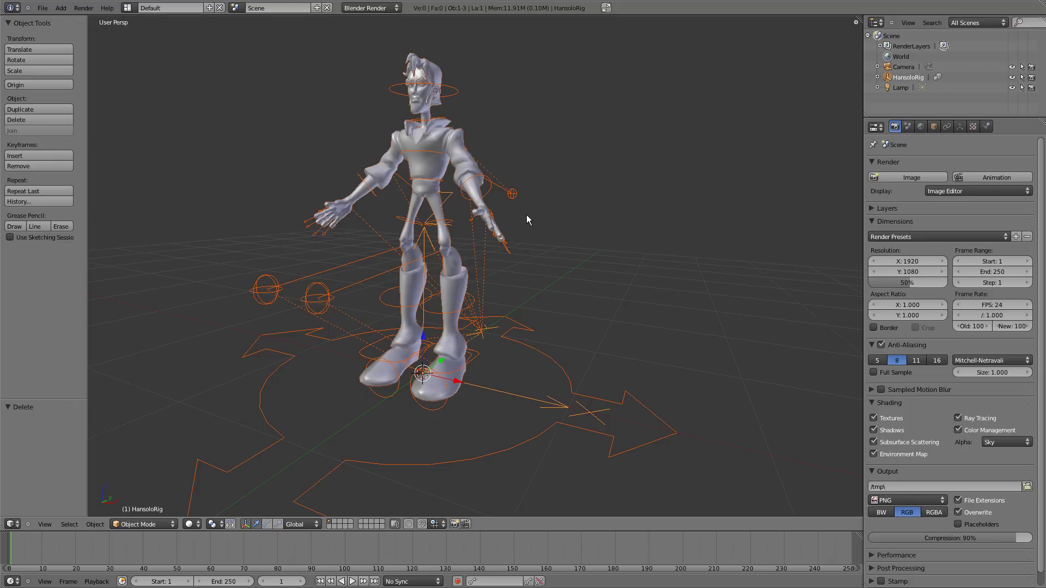
scroll(526, 216, down, 2)
key(ctrl+alt+p)
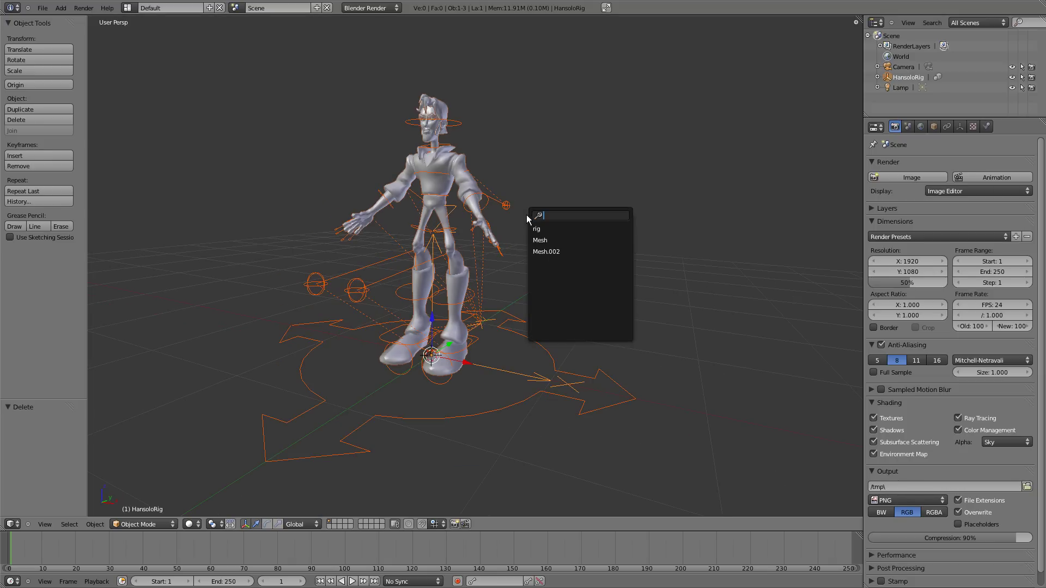
click(559, 228)
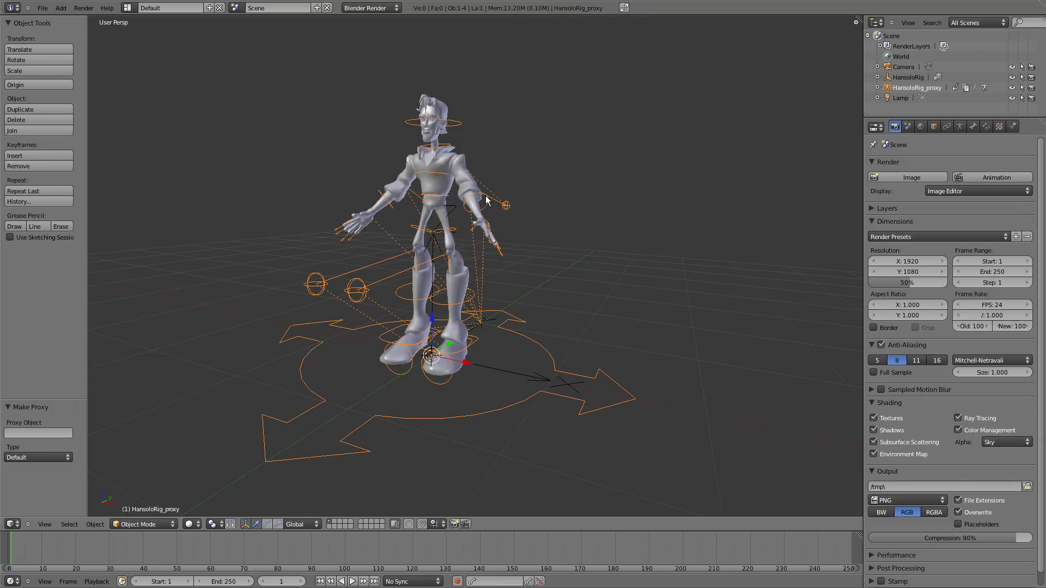
middle_drag(429, 196, 392, 297)
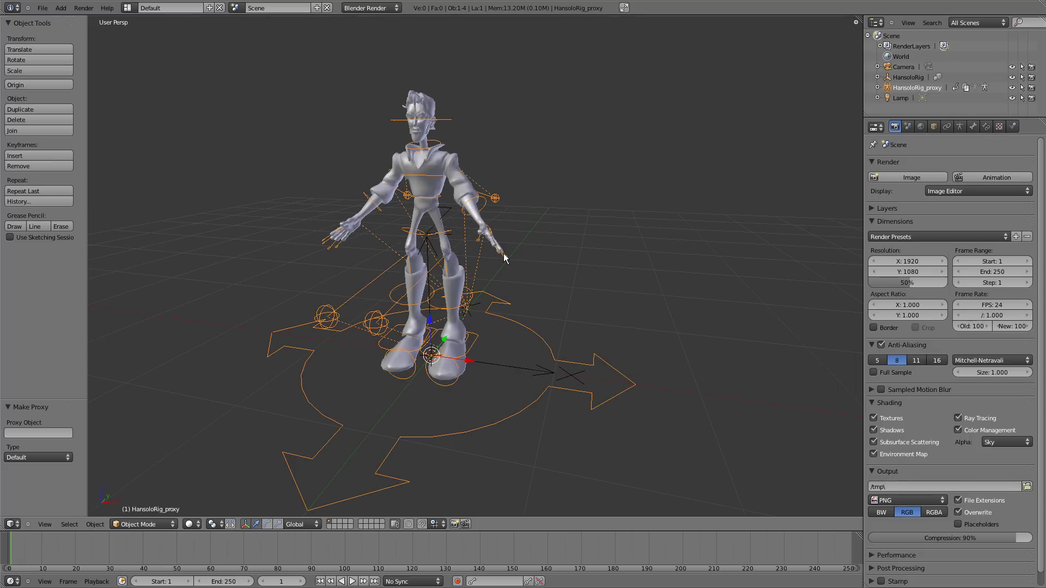
Step: In Pose Mode, rotate the forearm.L and forearm.R bones of the proxy rig
key(ctrl+Tab)
middle_drag(485, 231, 474, 262)
key(r)
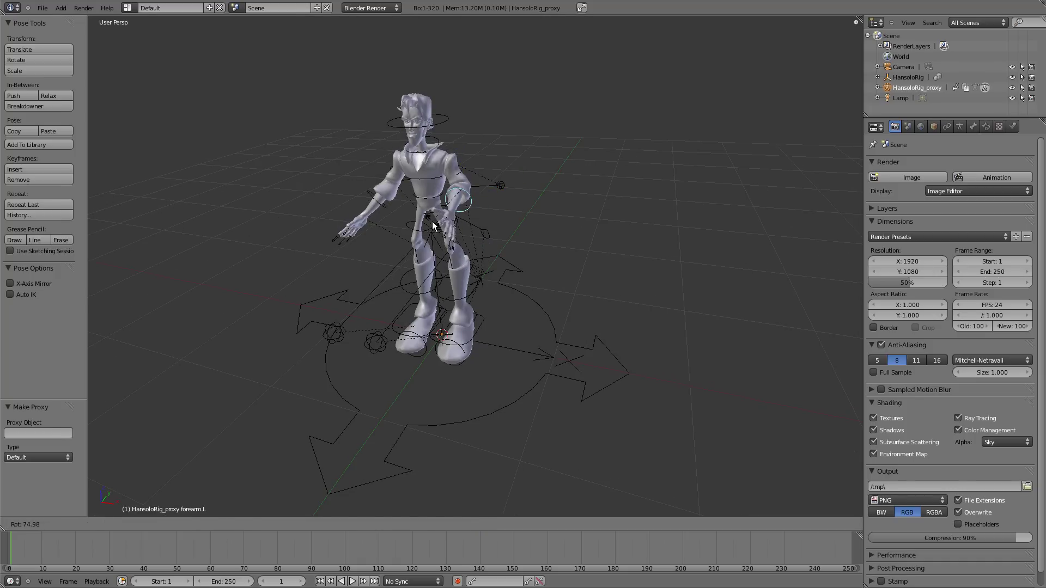
click(381, 207)
right_click(376, 201)
key(r)
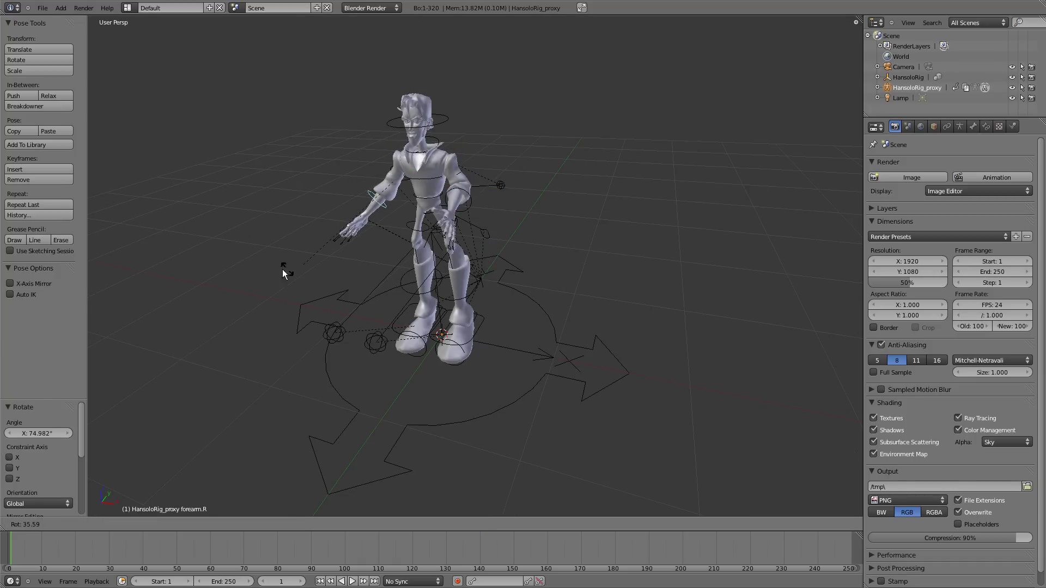
click(459, 113)
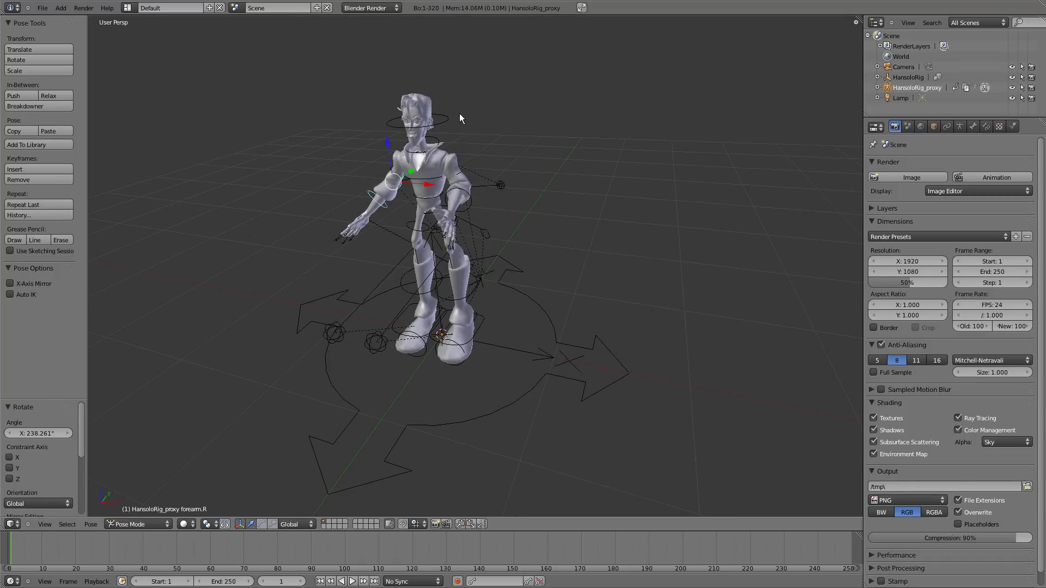
Step: Move the hips bone down so the character crouches
right_click(431, 200)
key(g)
click(452, 284)
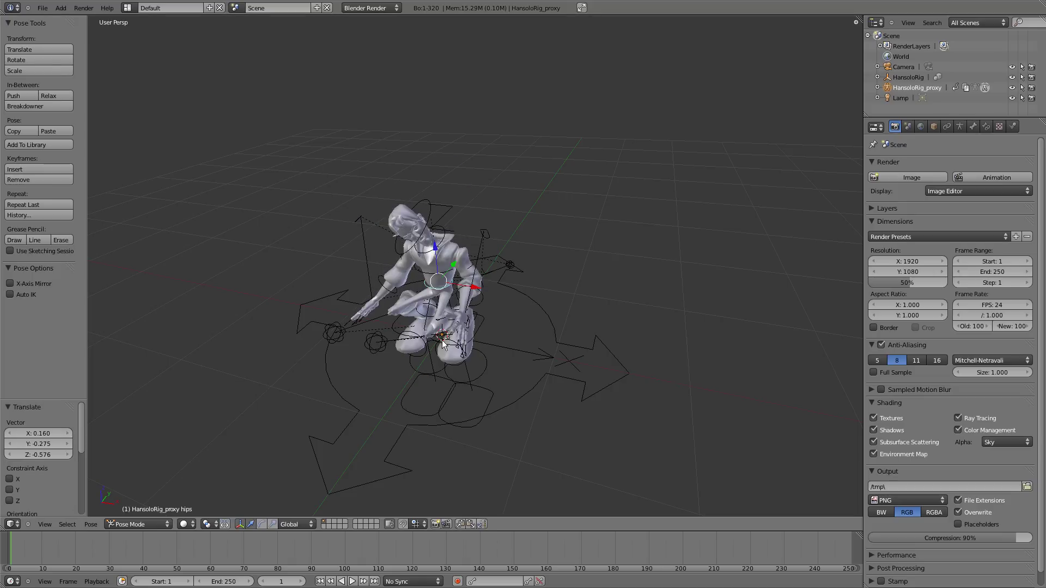
middle_drag(452, 284, 430, 294)
Step: Save over scene.blend, then reopen hansolo.blend from the recent files
key(ctrl+s)
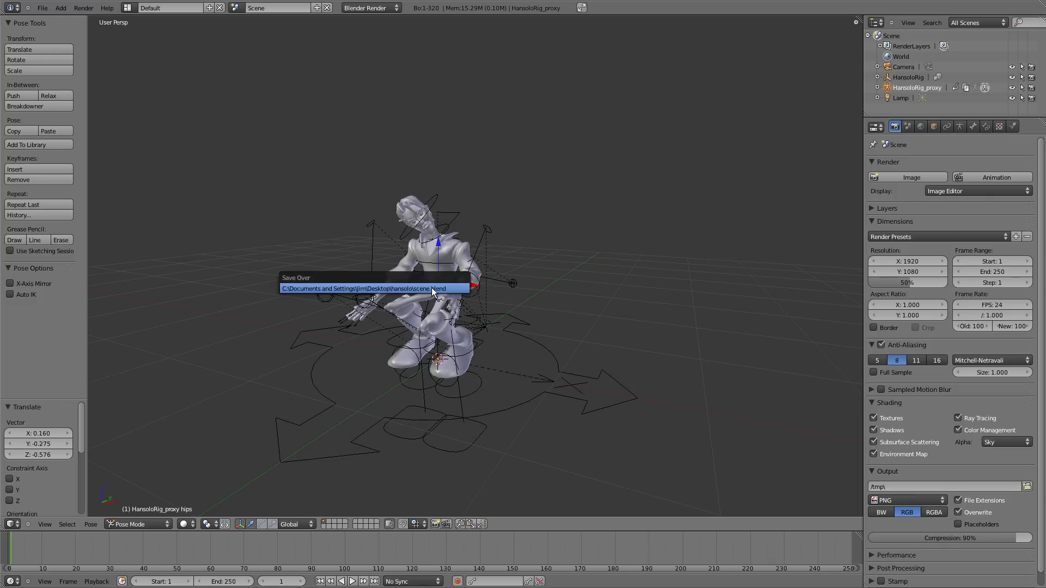
click(433, 291)
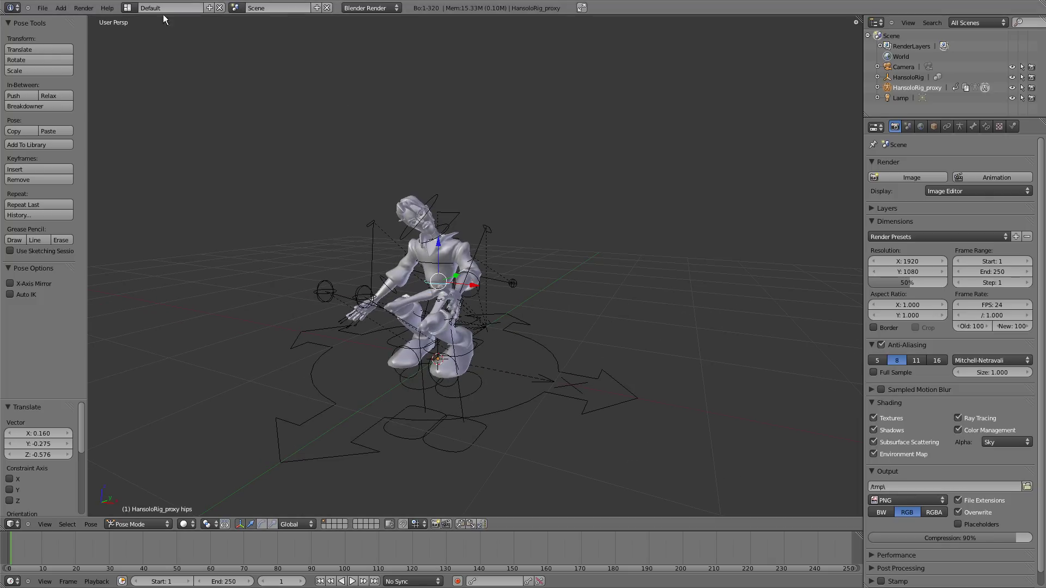
click(42, 8)
mouse_move(42, 42)
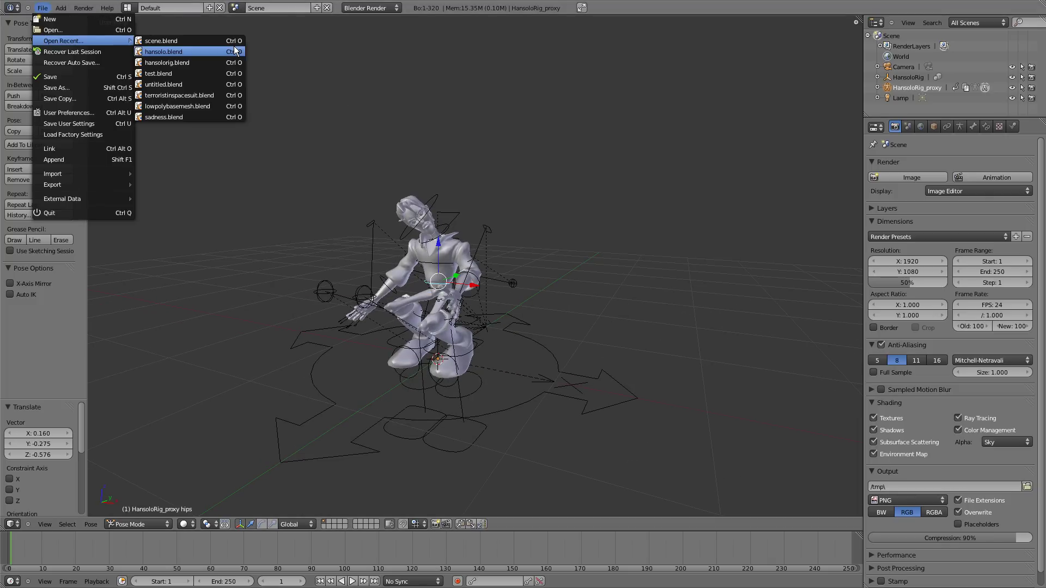
click(179, 52)
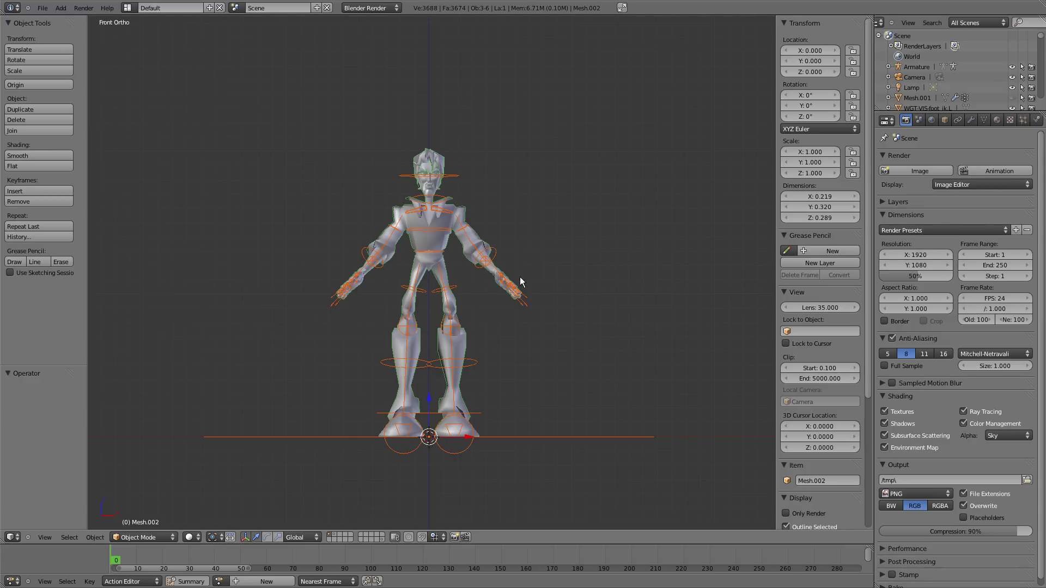
middle_drag(554, 253, 465, 342)
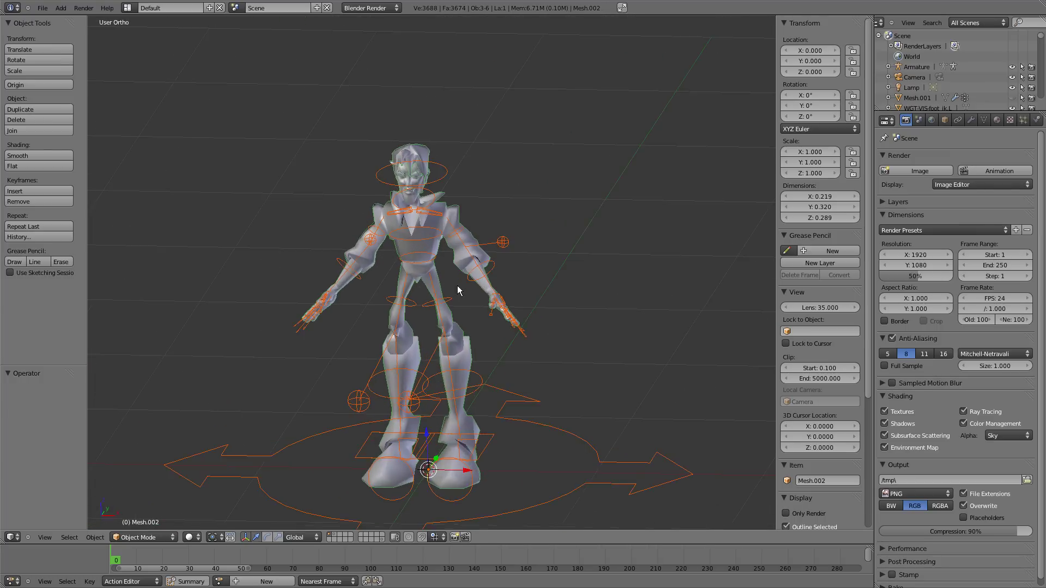
Step: Box-select the body mesh's left upper-arm vertices in Edit Mode and push them outward
scroll(456, 286, up, 3)
right_click(460, 201)
key(Tab)
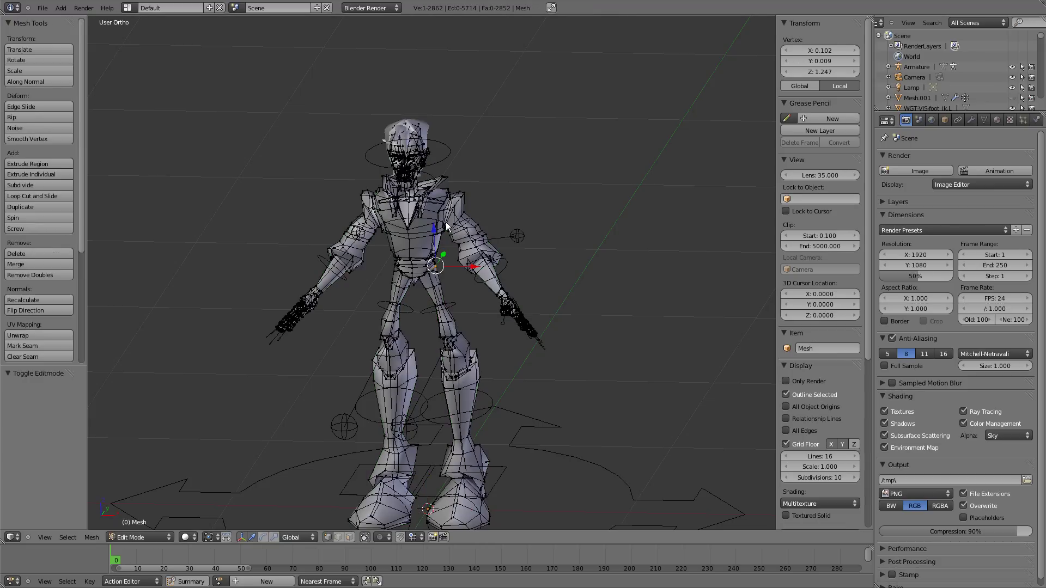
scroll(445, 221, up, 2)
key(b)
drag(483, 192, 520, 225)
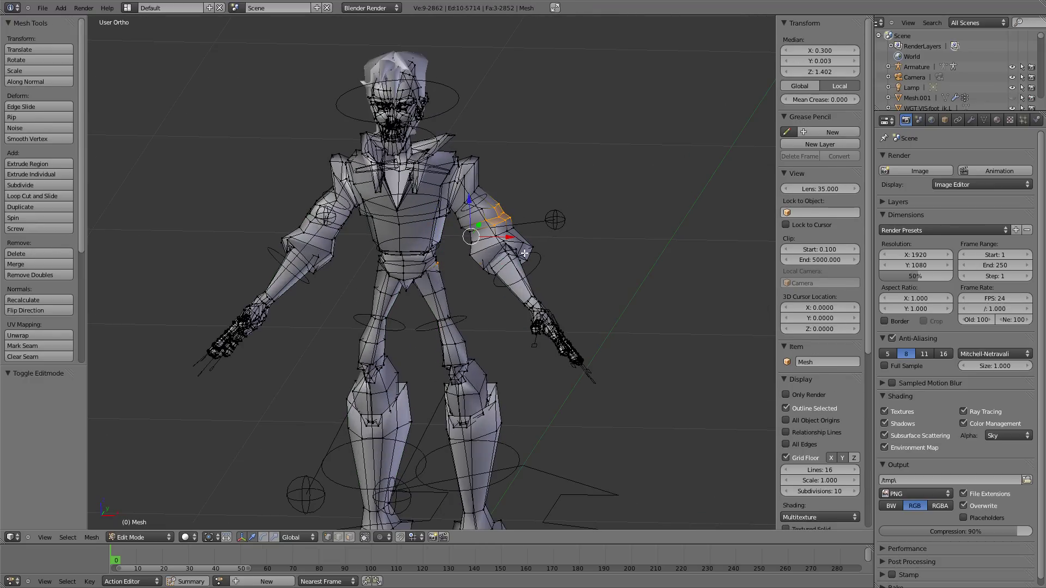
key(g)
click(575, 206)
shift+middle_drag(541, 339, 415, 194)
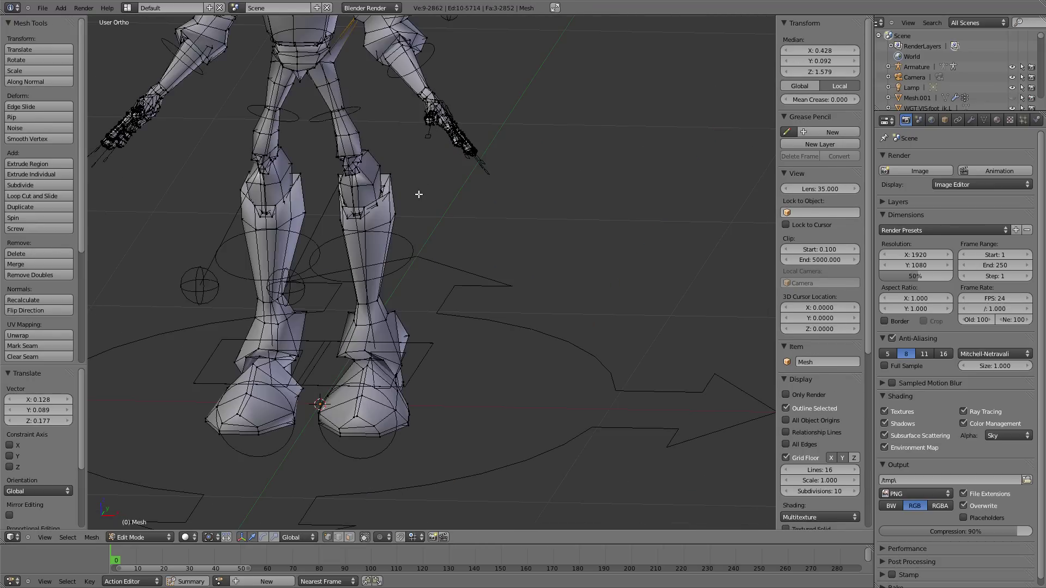
scroll(420, 188, down, 3)
key(a)
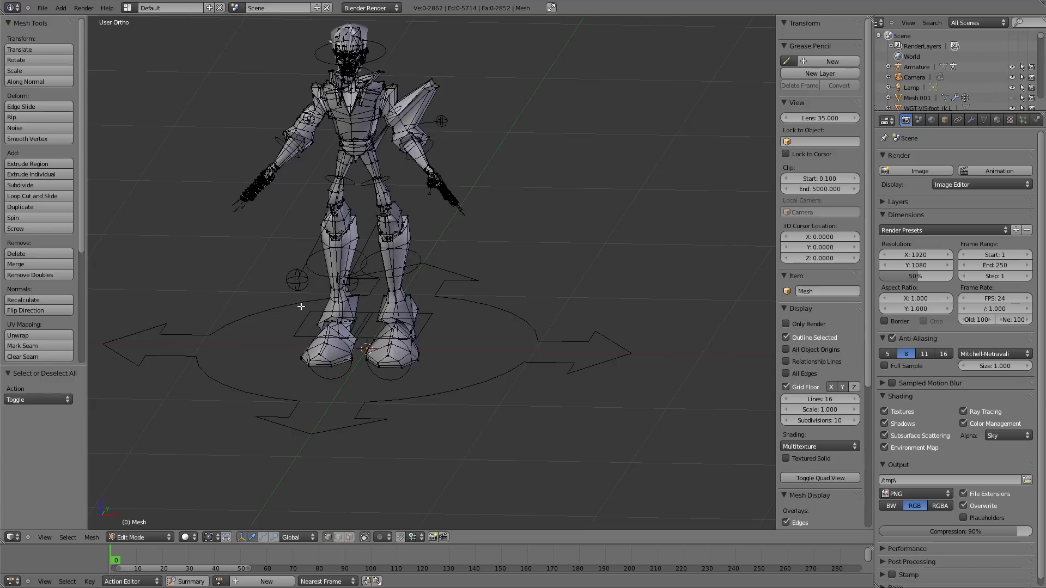
key(Tab)
Step: In the rig's Edit Mode, move the upper_arm.R elbow joint up and outward
right_click(300, 277)
shift+middle_drag(315, 206, 302, 253)
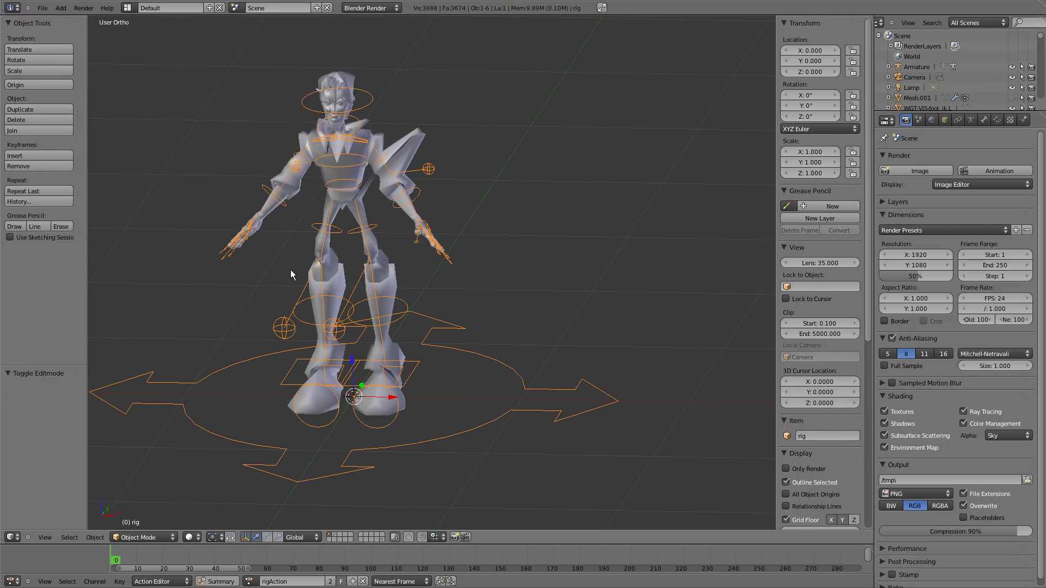
right_click(293, 169)
right_click(280, 203)
key(Tab)
scroll(283, 255, up, 4)
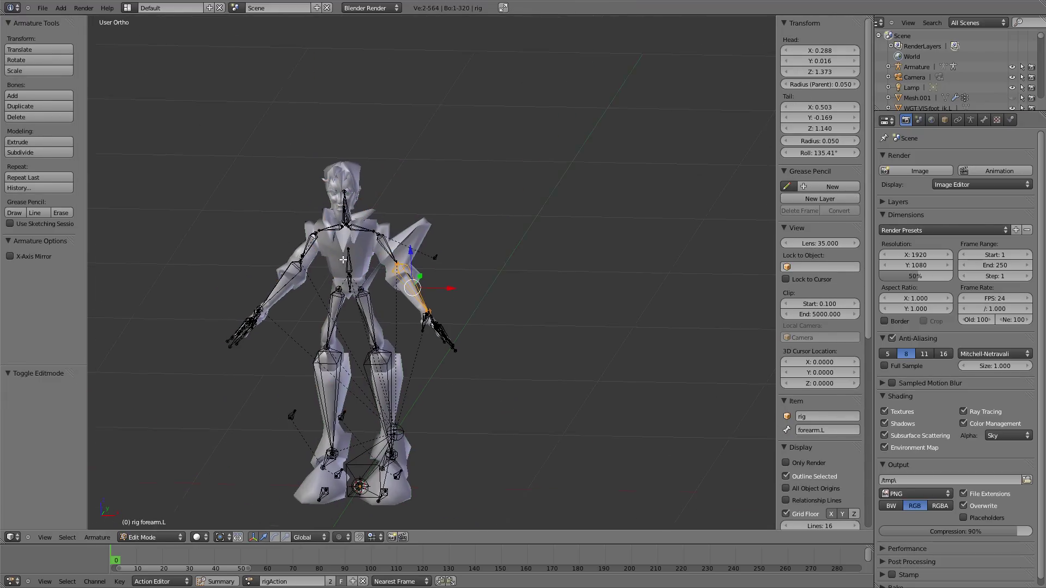
scroll(284, 255, up, 1)
right_click(162, 249)
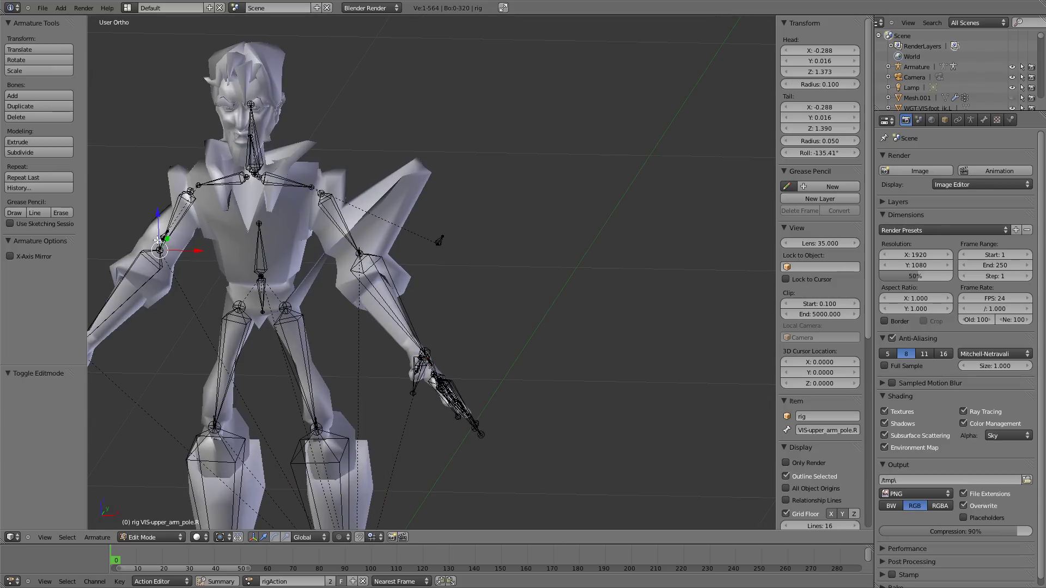
right_click(165, 251)
key(g)
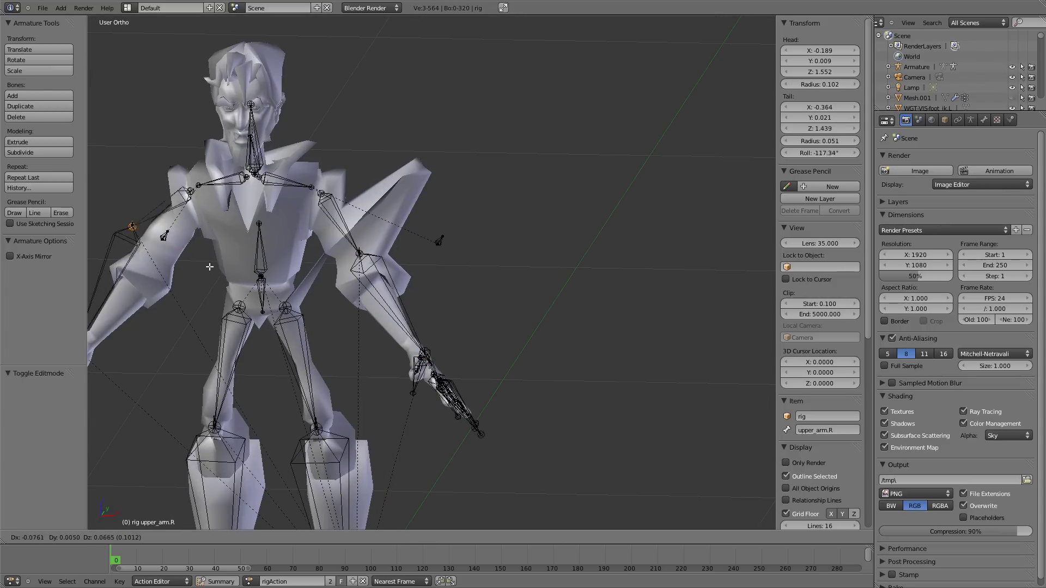
click(166, 209)
scroll(518, 238, down, 5)
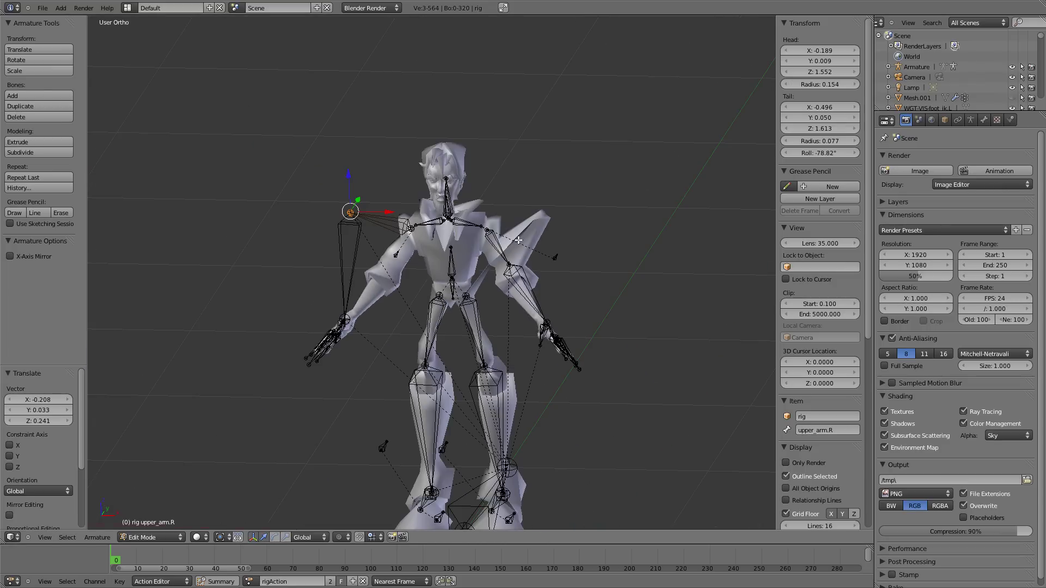
key(a)
scroll(460, 215, up, 4)
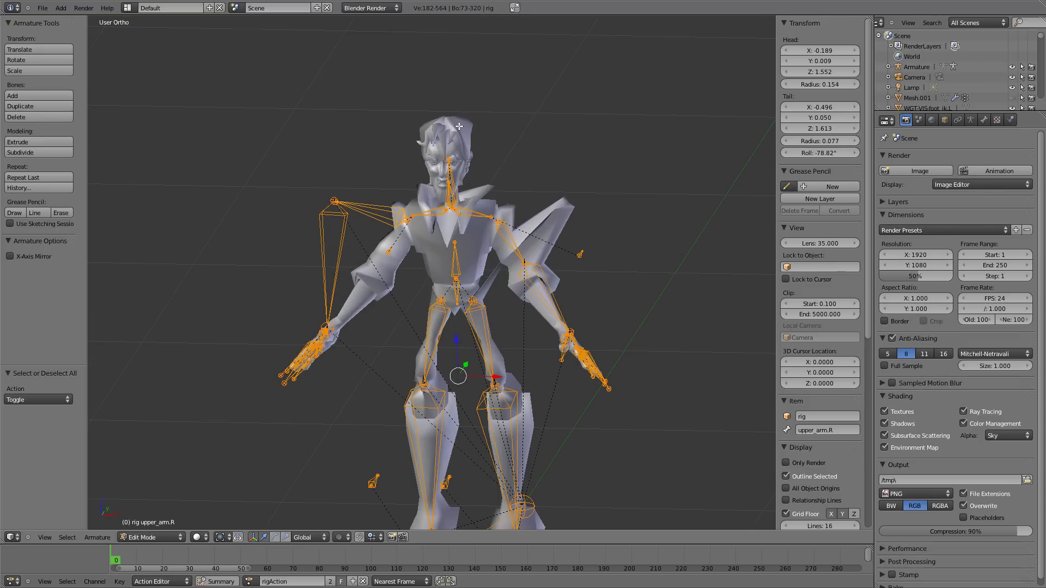
key(space)
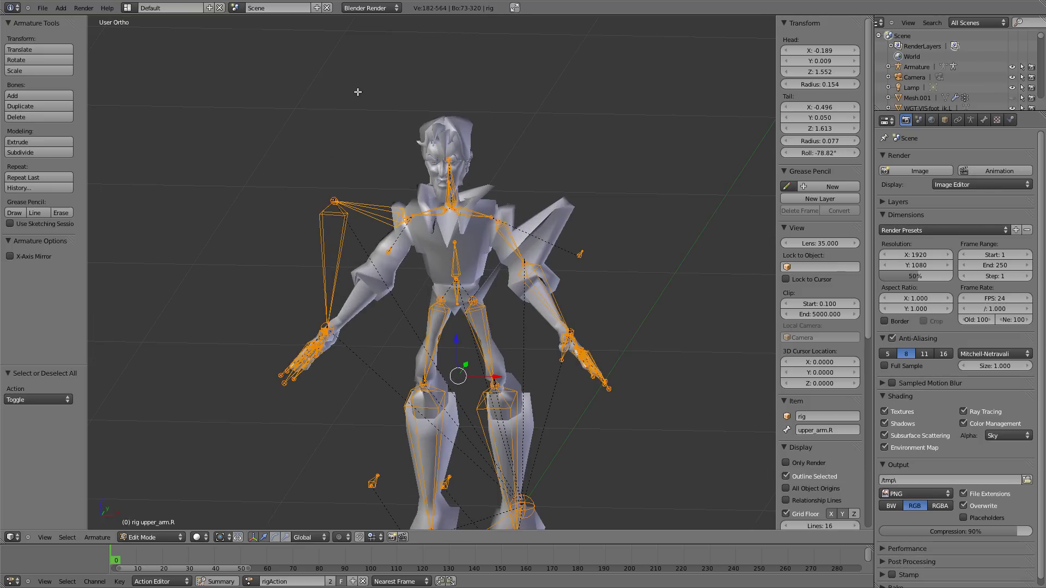
Step: Reopen scene.blend and compare the updated crouching proxy with its rest pose
click(42, 7)
mouse_move(67, 43)
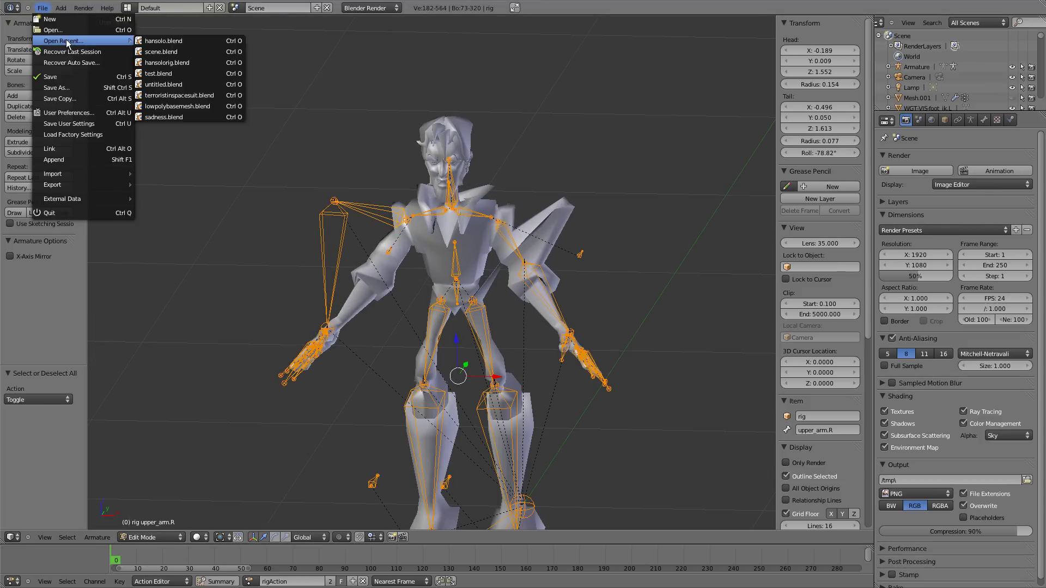
click(155, 49)
middle_drag(386, 298, 502, 237)
scroll(505, 242, up, 4)
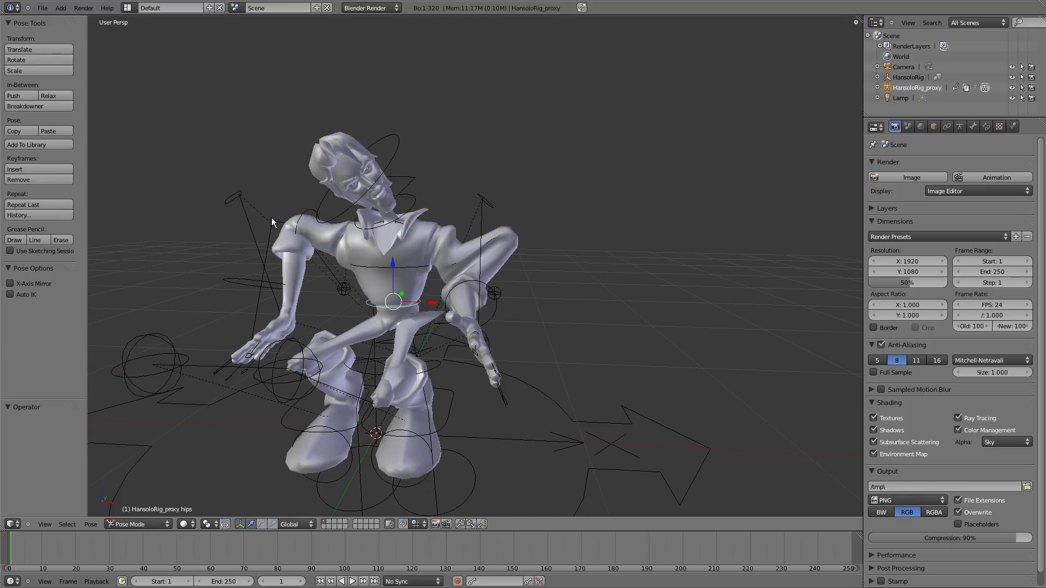
key(alt+a)
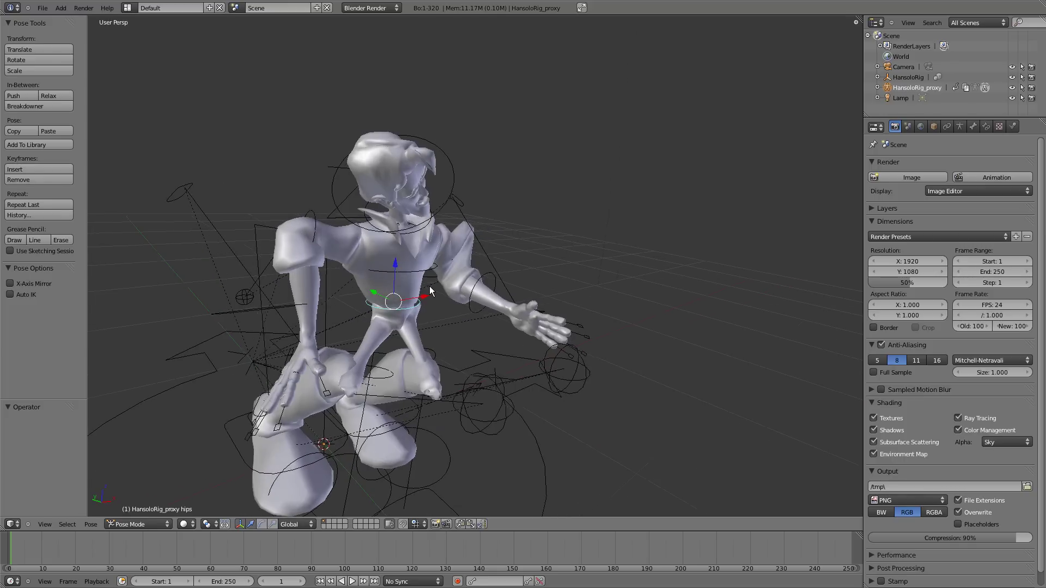
key(Escape)
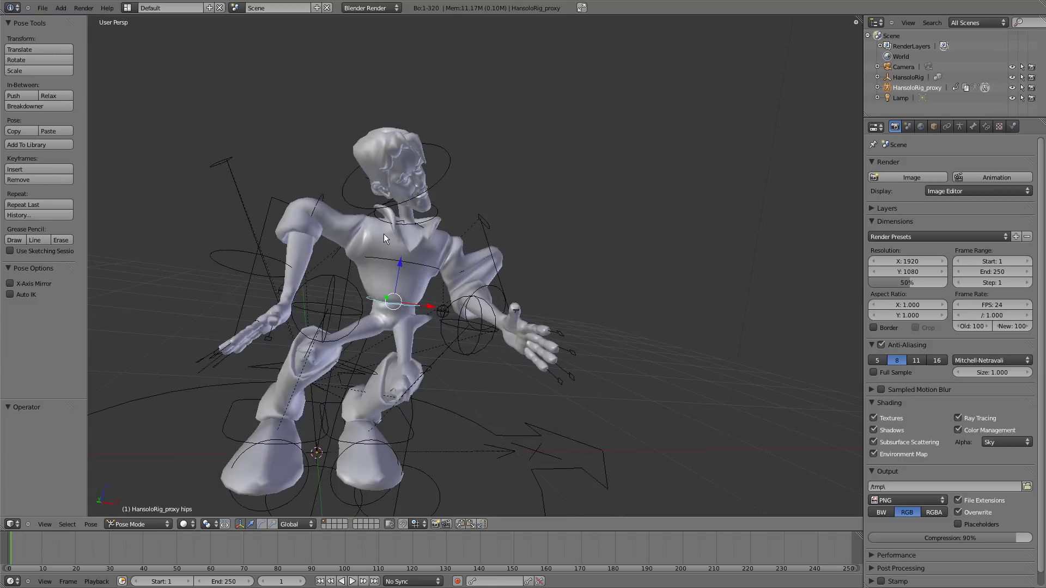